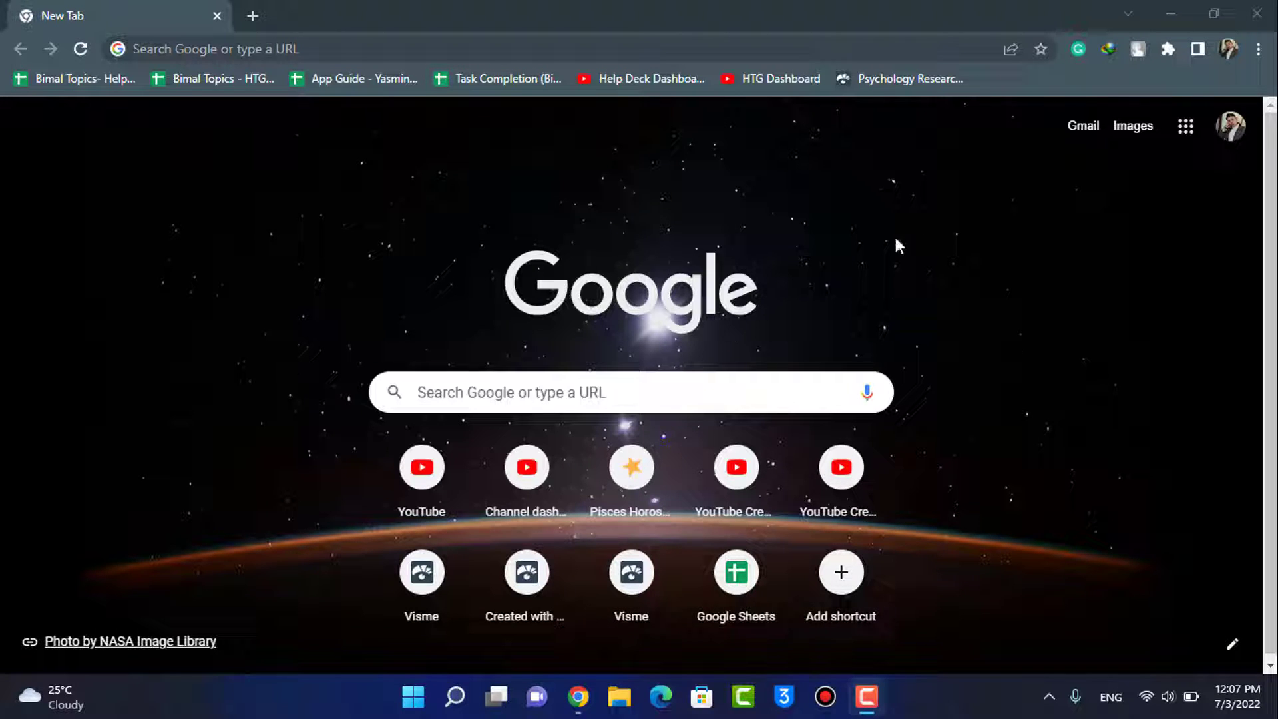
Go to instagram.com in the browser
click(480, 376)
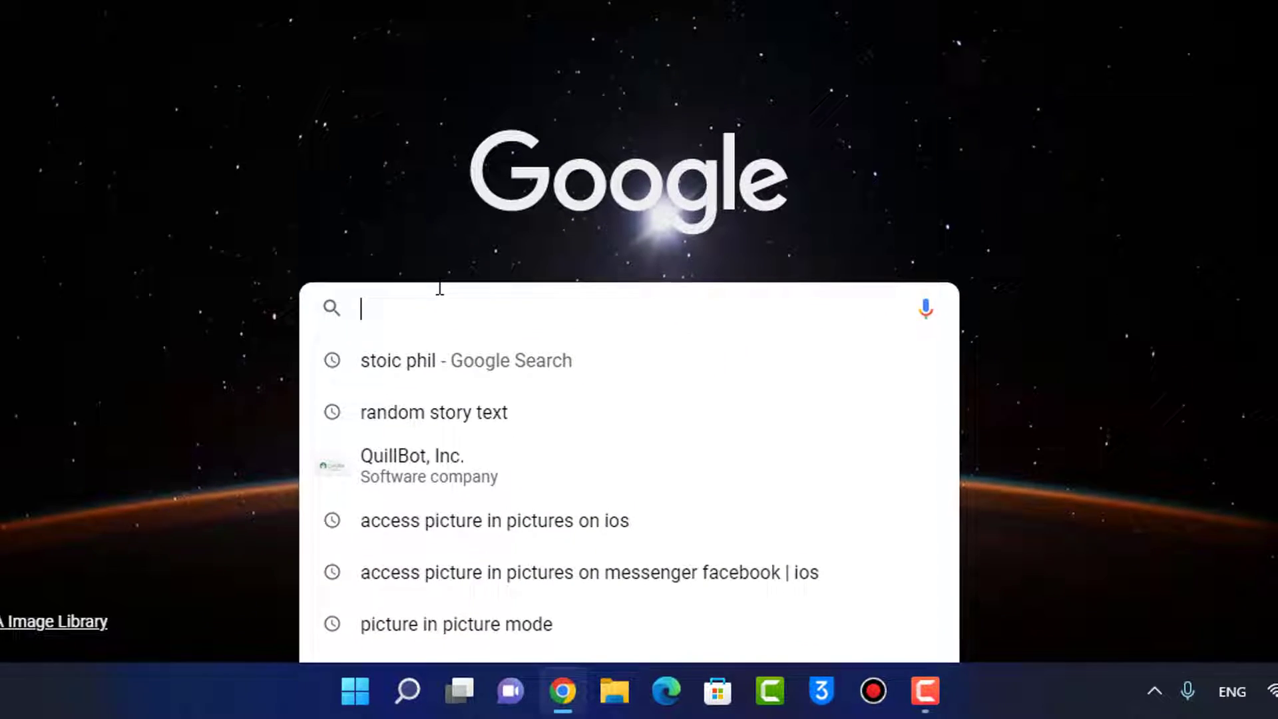
text(instagram.co)
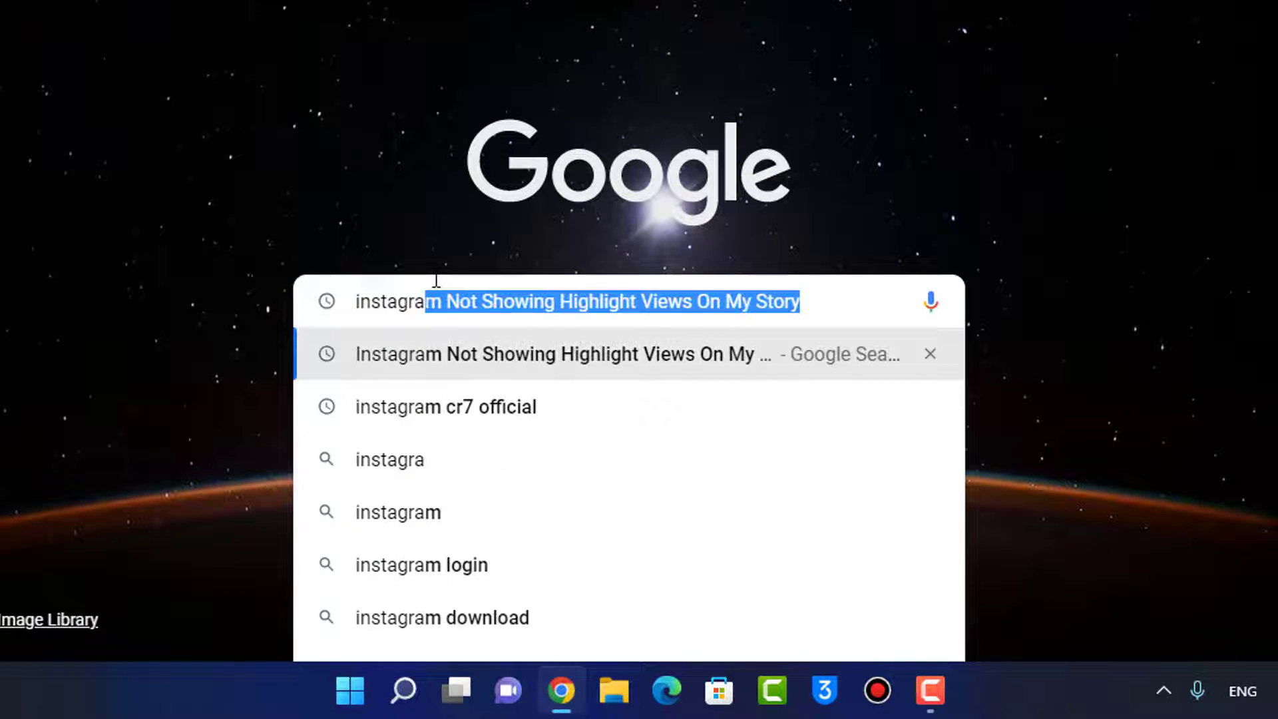
text(m)
key(Return)
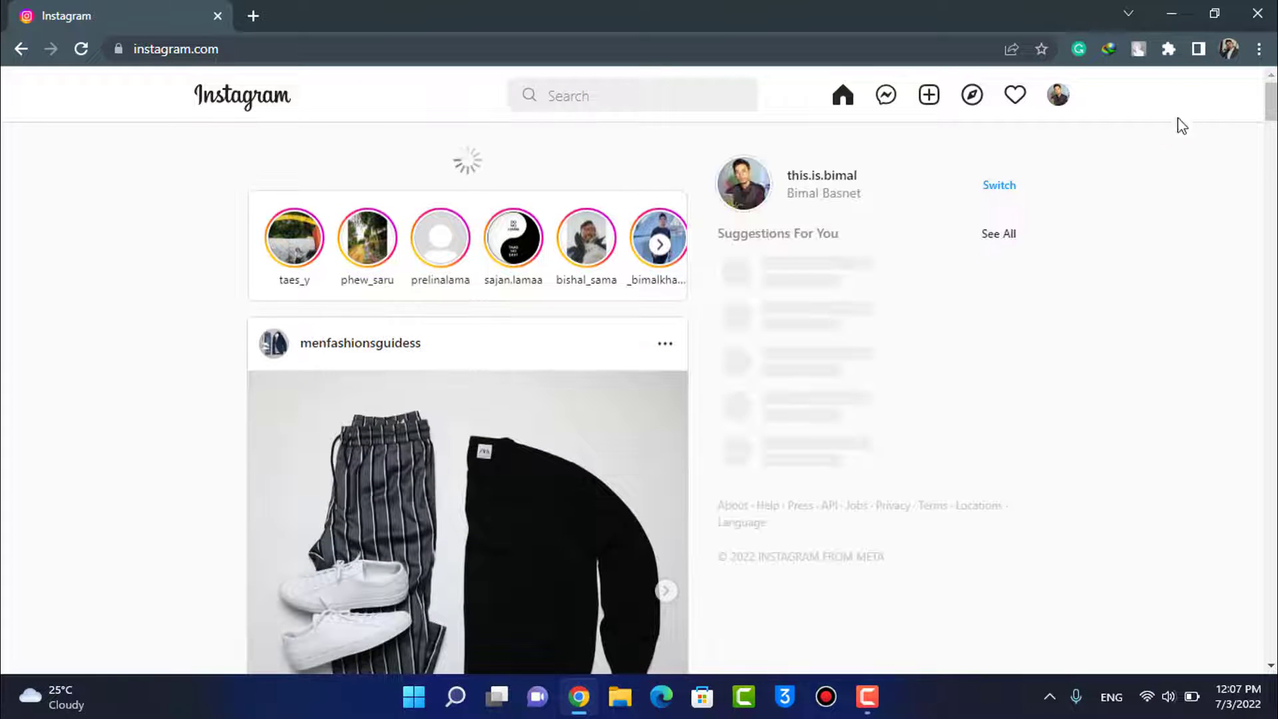
View the signed-in account's profile, then return to the home feed and browse it
click(813, 176)
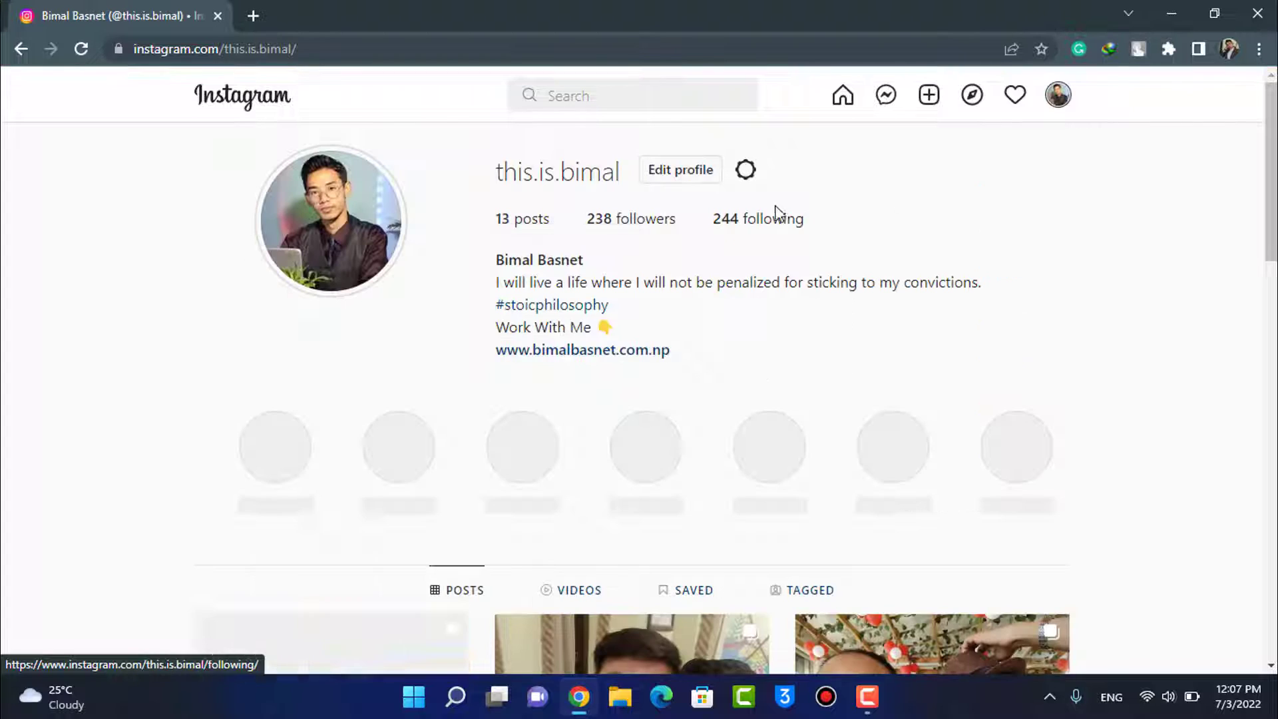
click(266, 105)
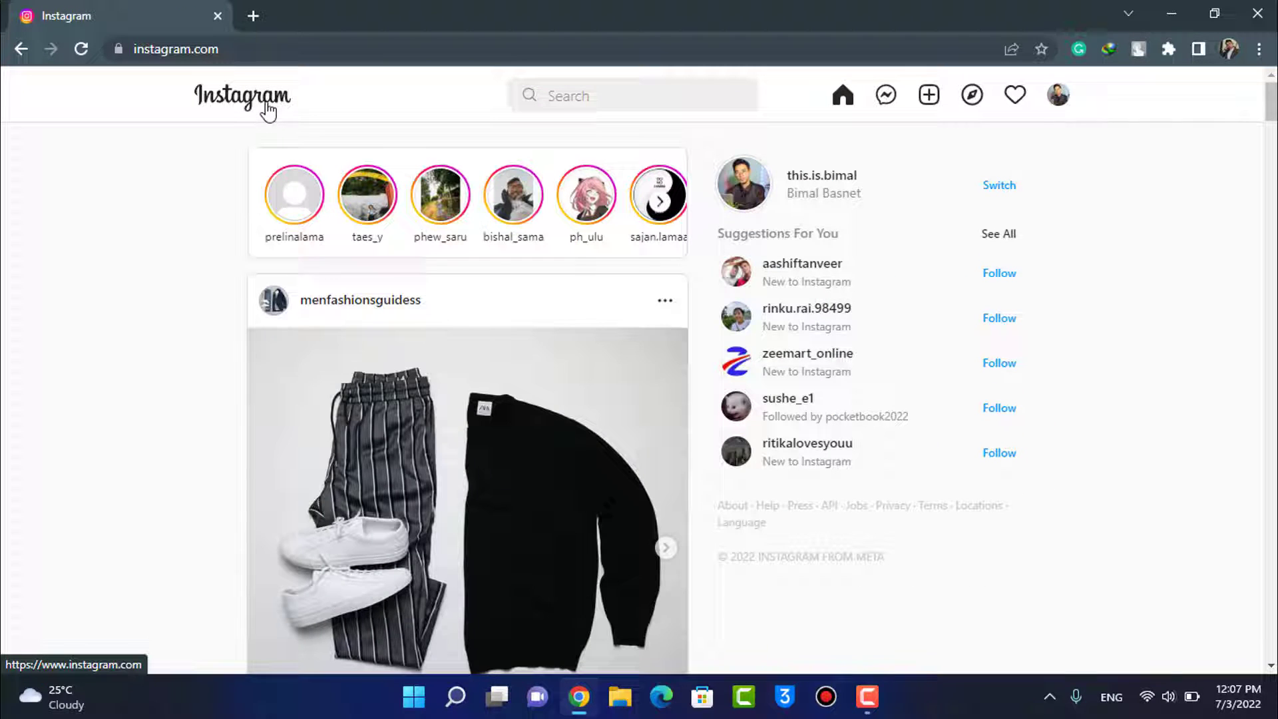
scroll(857, 448, down, 5)
scroll(857, 447, down, 5)
scroll(876, 146, up, 8)
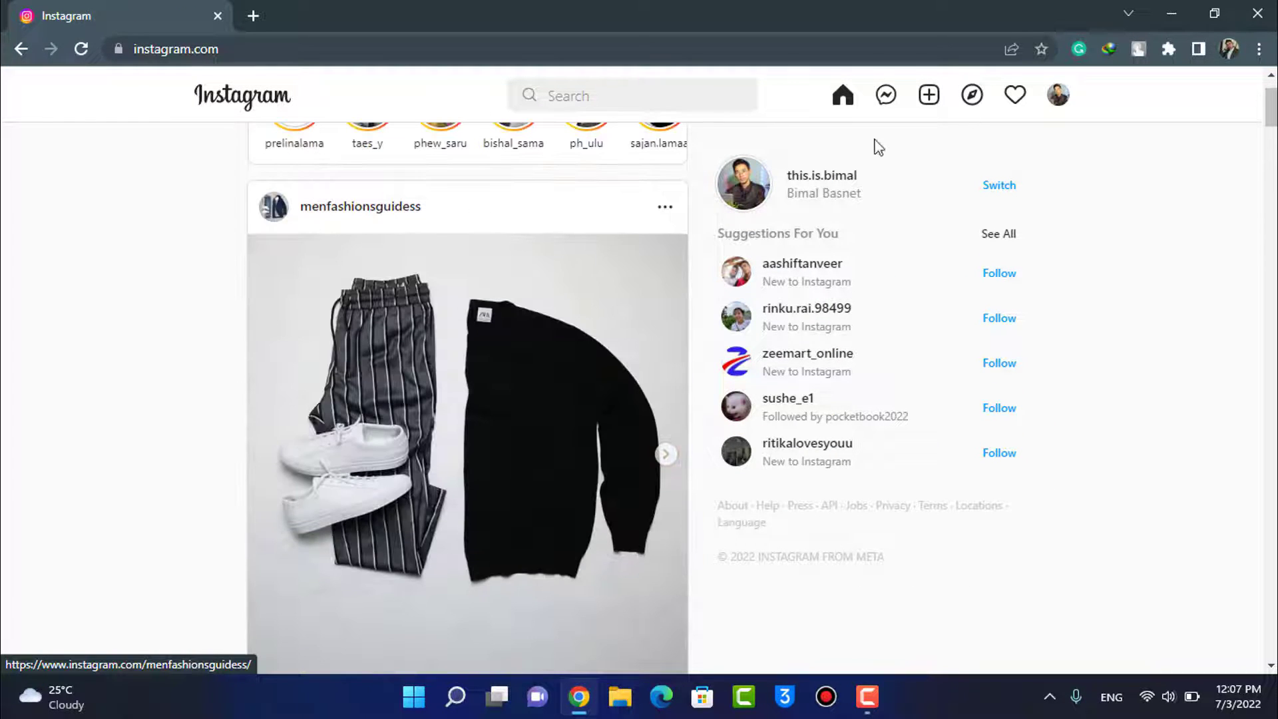
scroll(945, 350, up, 1)
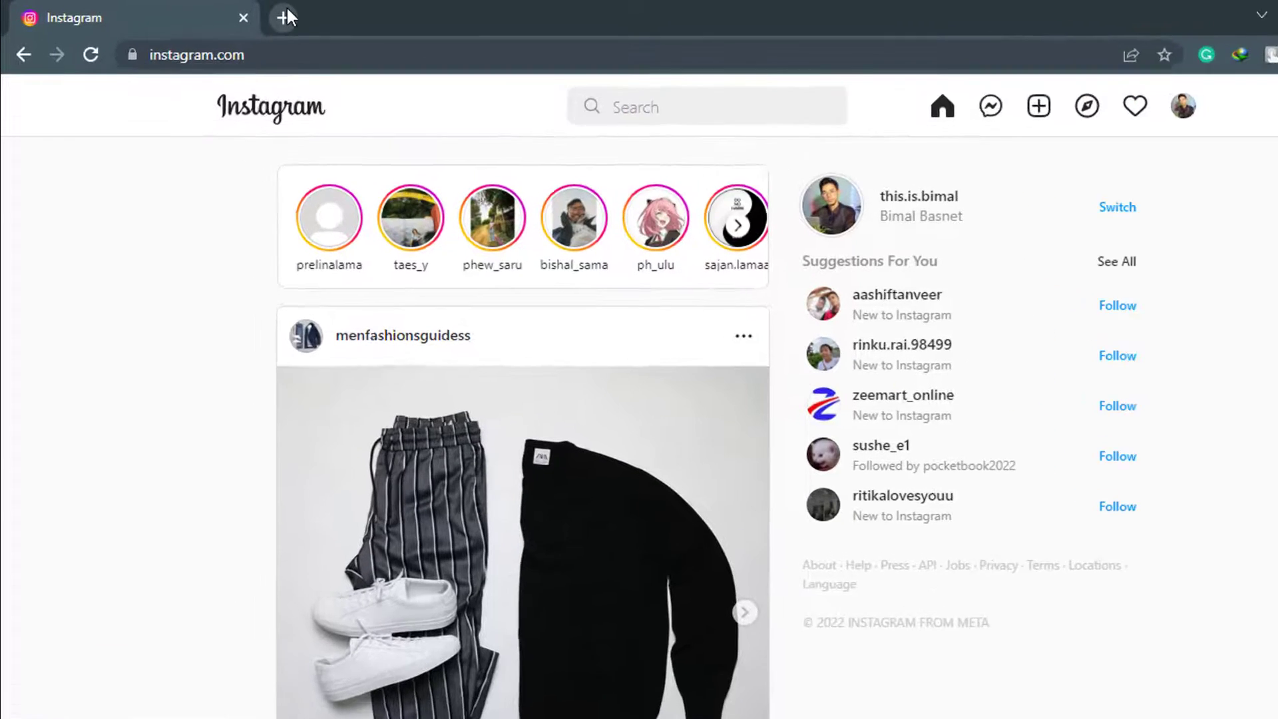
Load help.instagram.com in a new browser tab
click(286, 17)
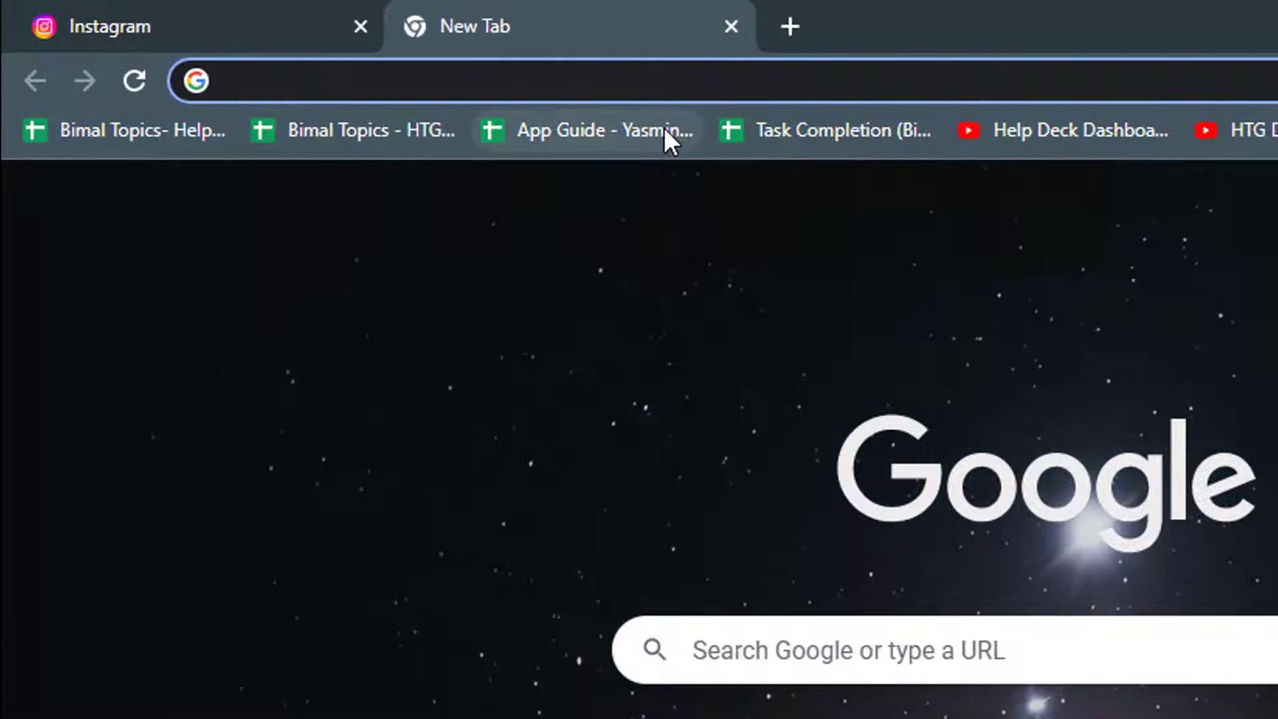
text(help.instagram.com)
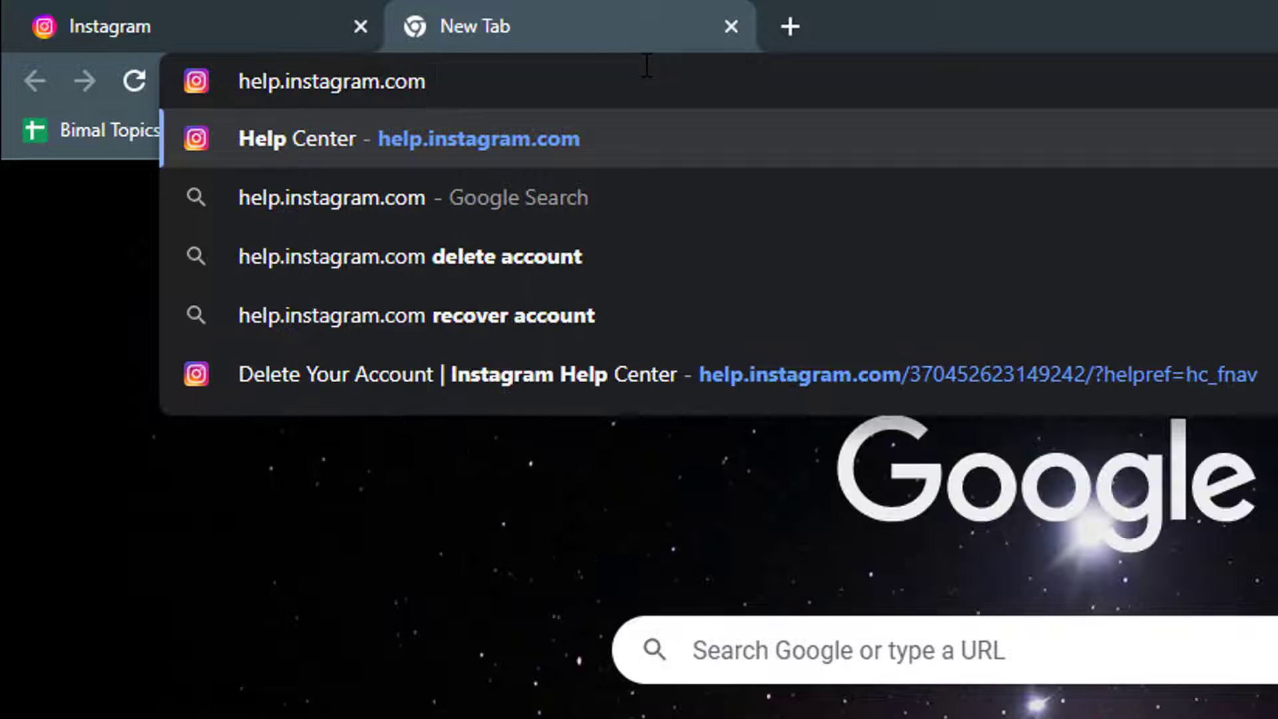
click(619, 66)
click(619, 67)
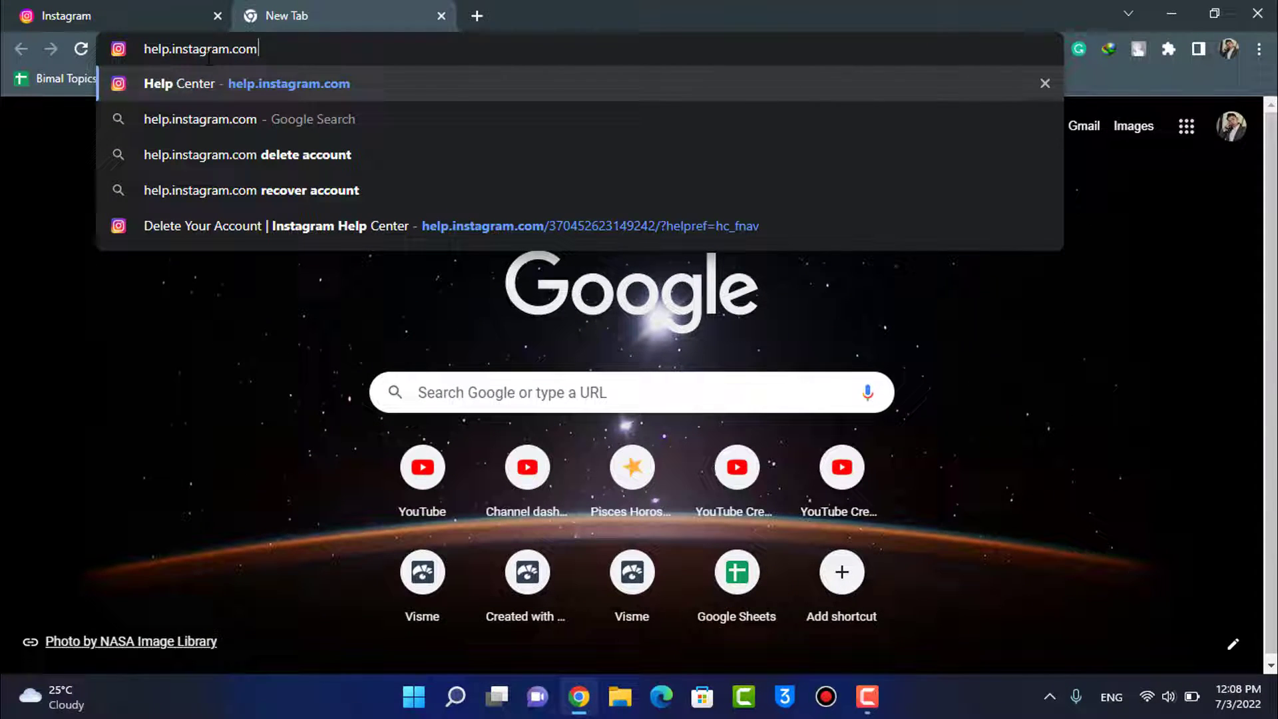
key(Return)
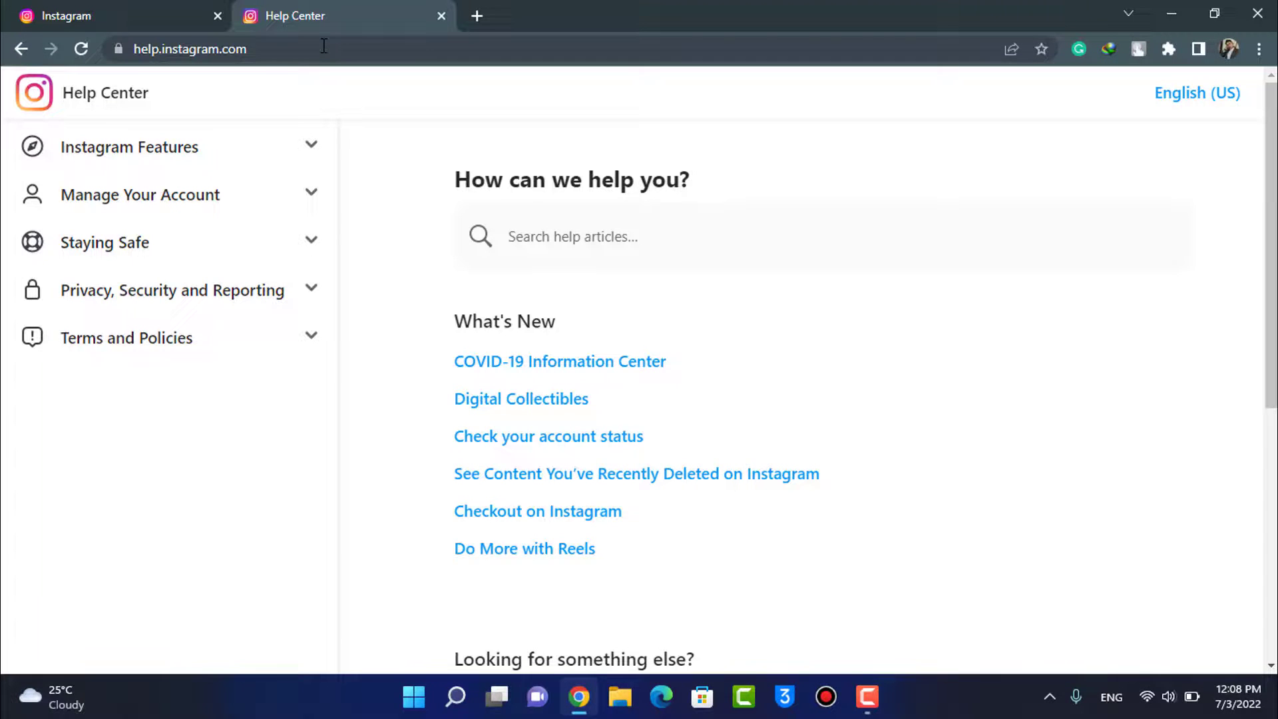
Expand Manage Your Account in the Help Center sidebar to list its subtopics
scroll(943, 299, down, 7)
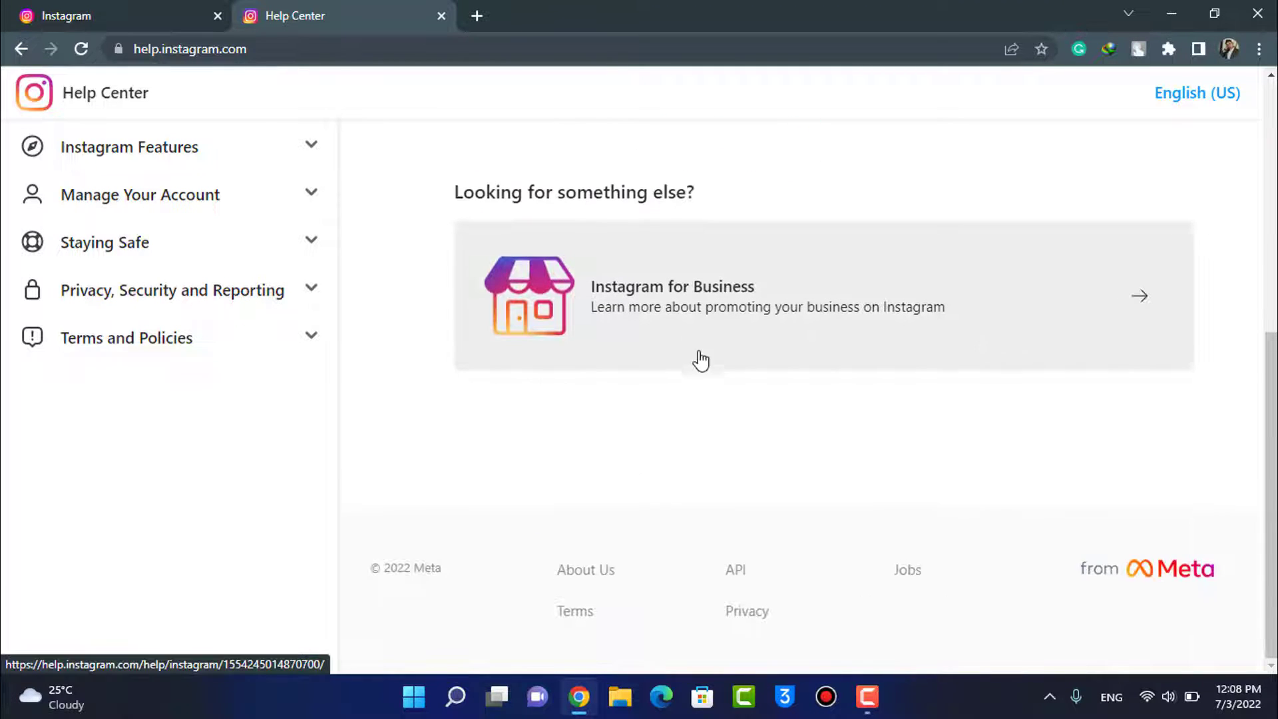
scroll(696, 360, up, 7)
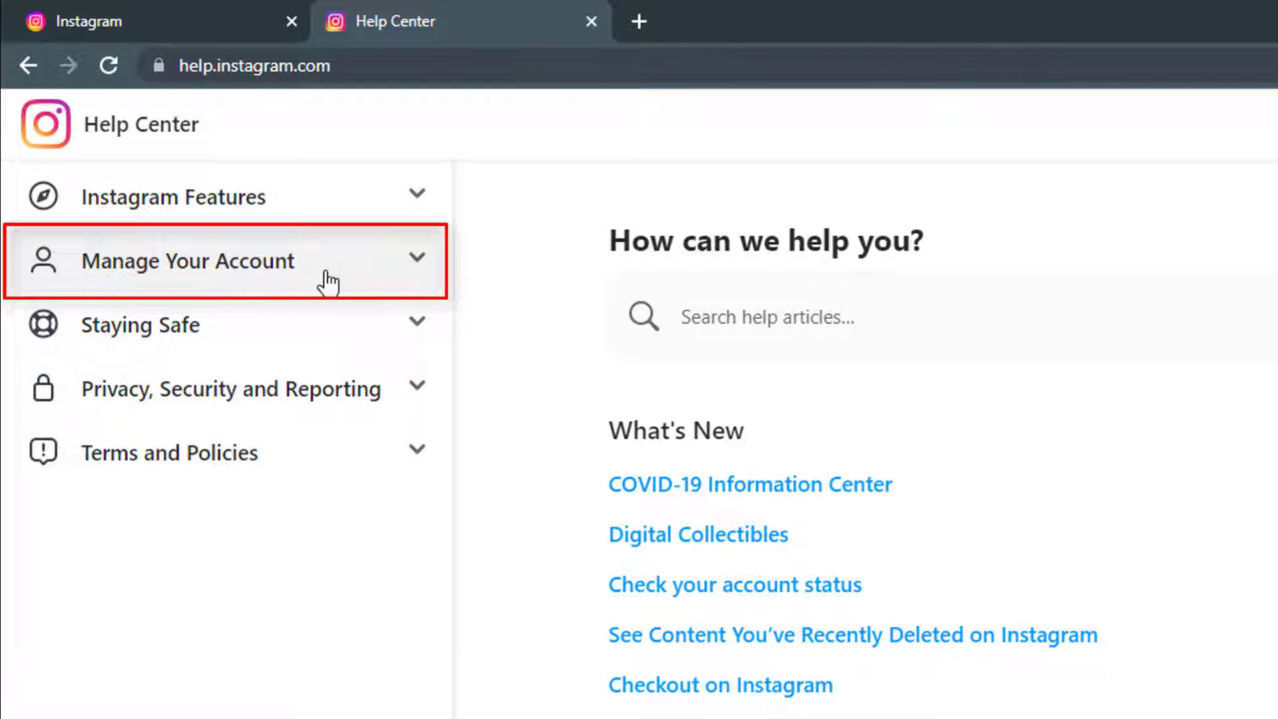
click(421, 259)
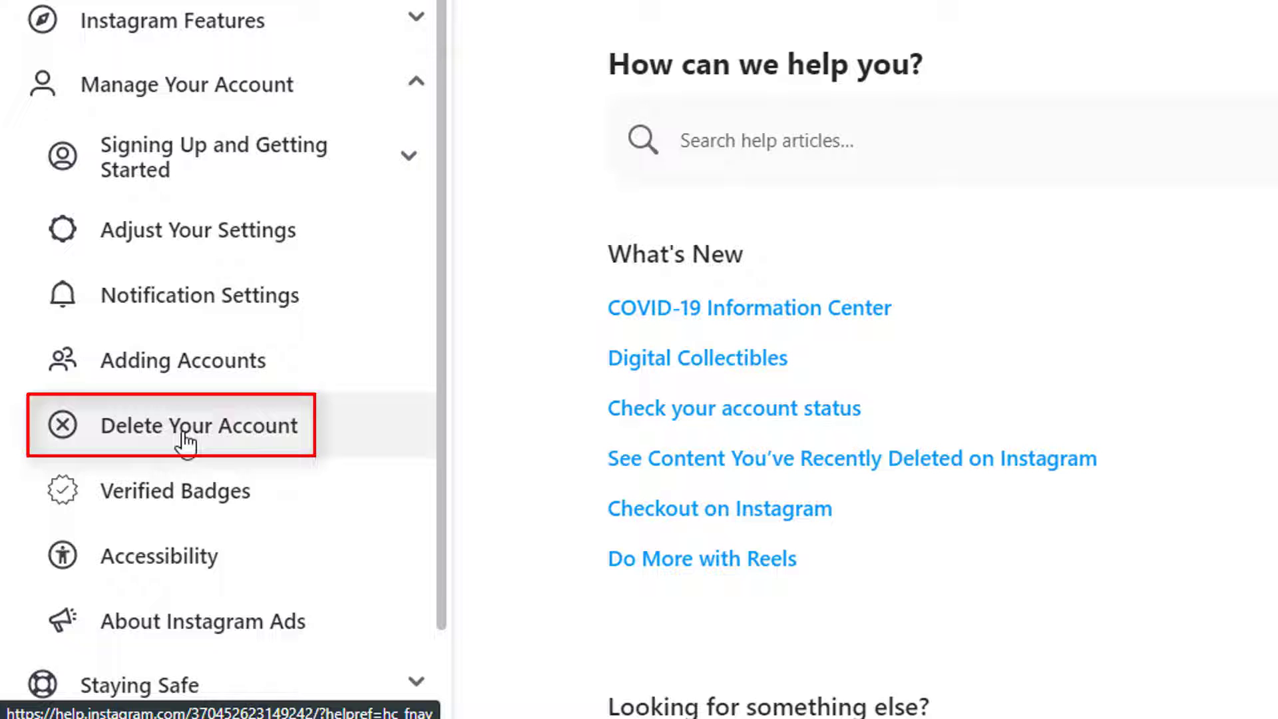
Open Delete Your Account and expand 'How do I delete my Instagram account?' to its deletion steps
click(127, 449)
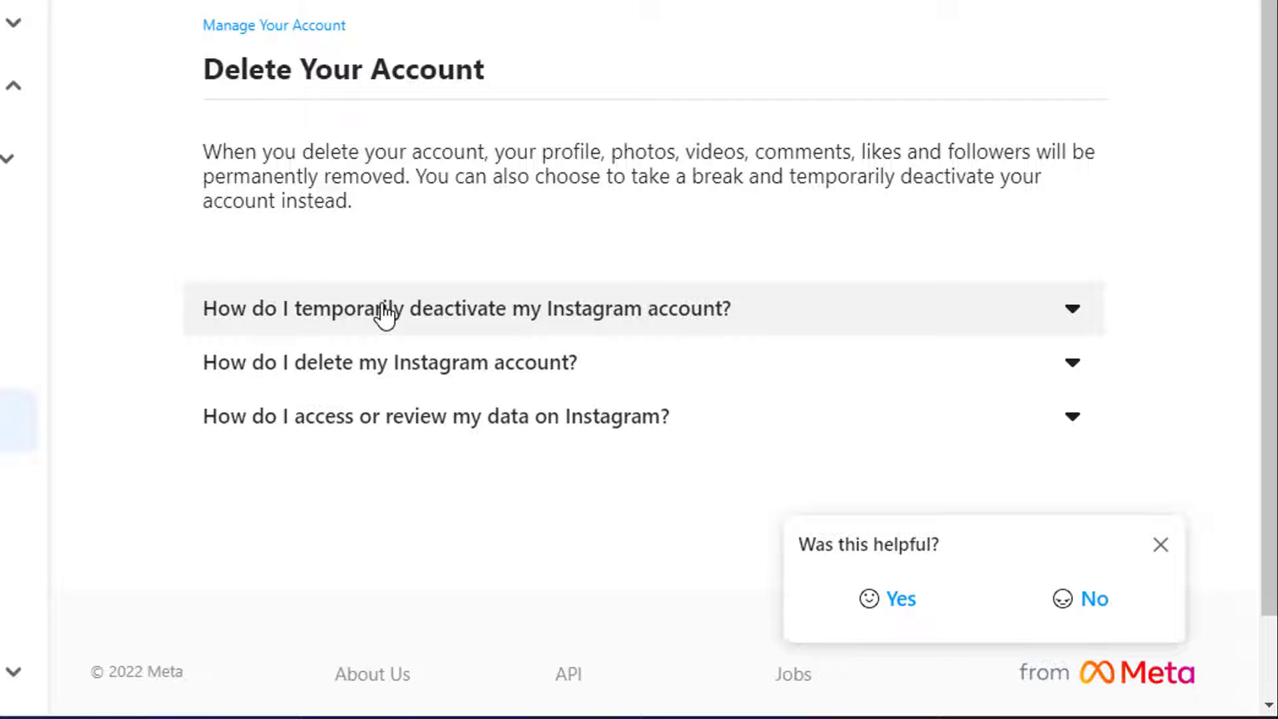
click(440, 319)
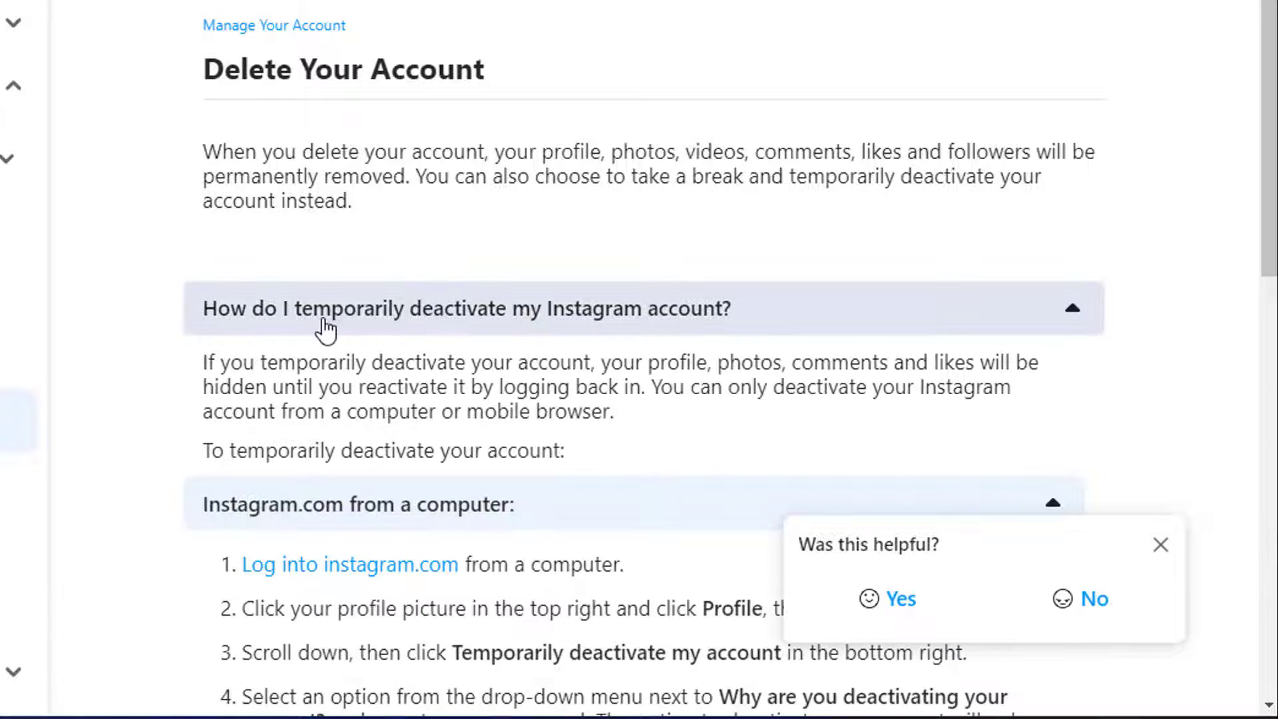
click(399, 326)
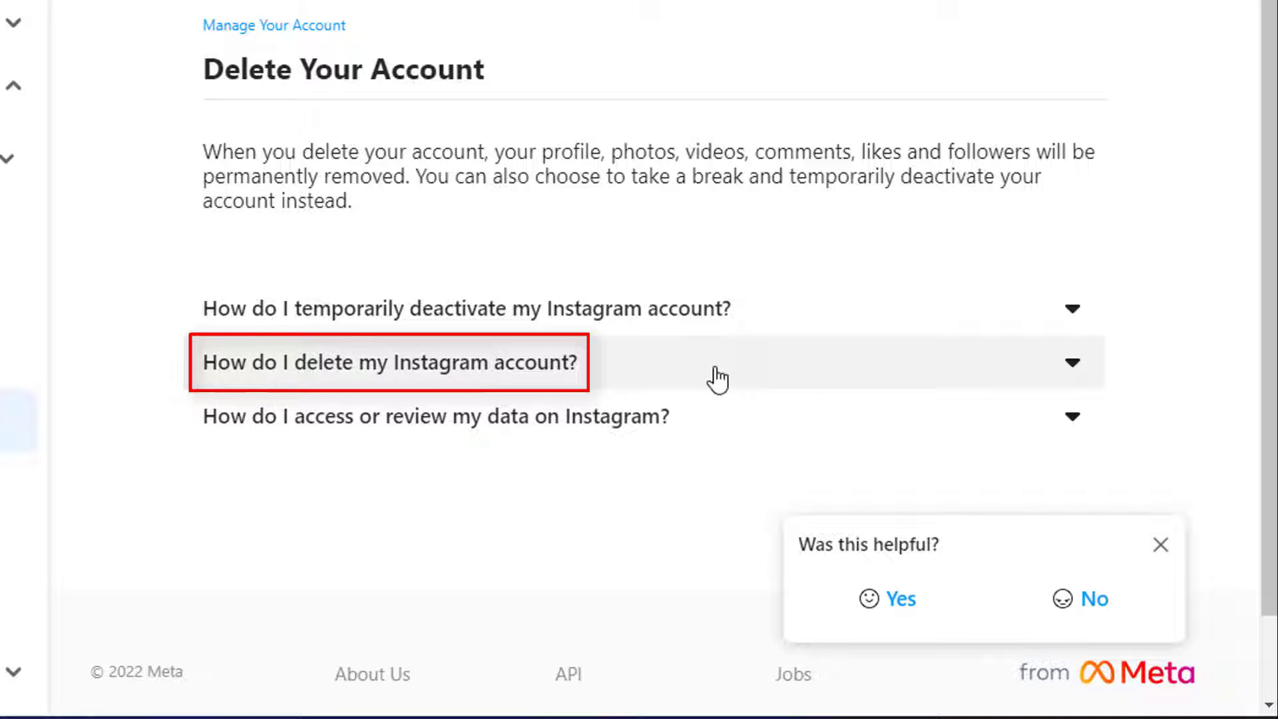
click(1072, 365)
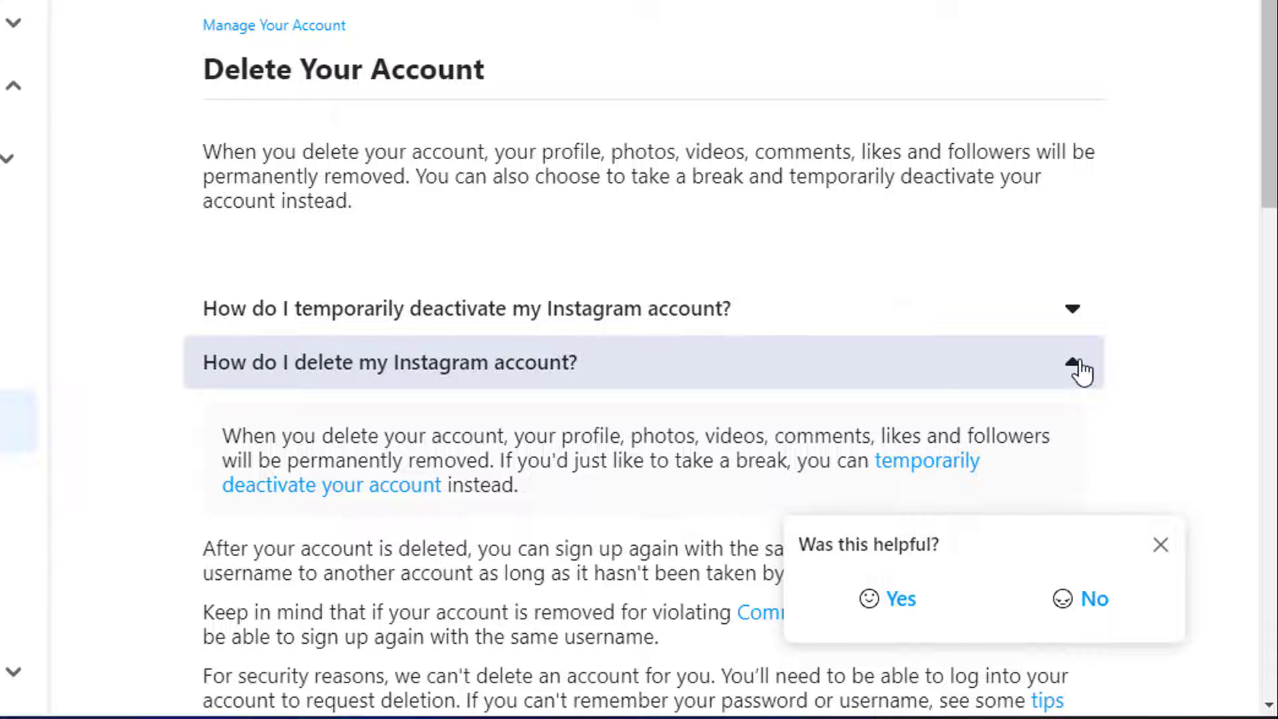
scroll(1081, 370, down, 7)
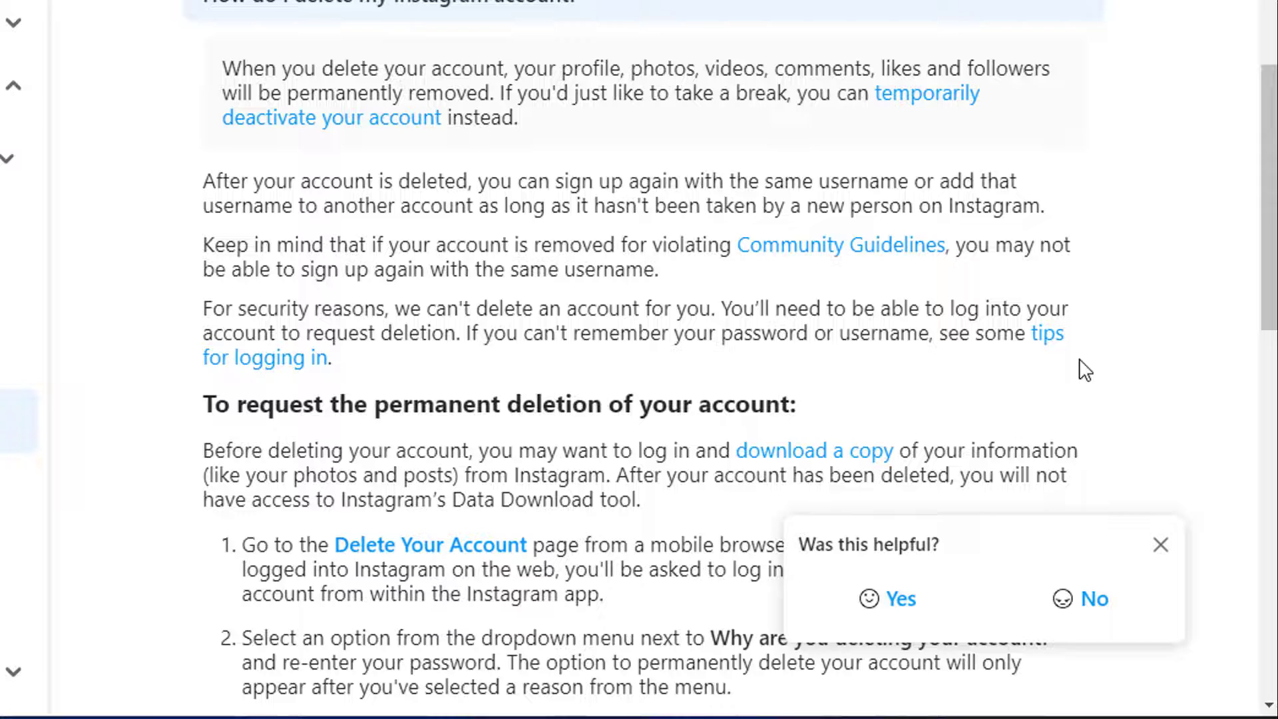
scroll(1082, 370, down, 2)
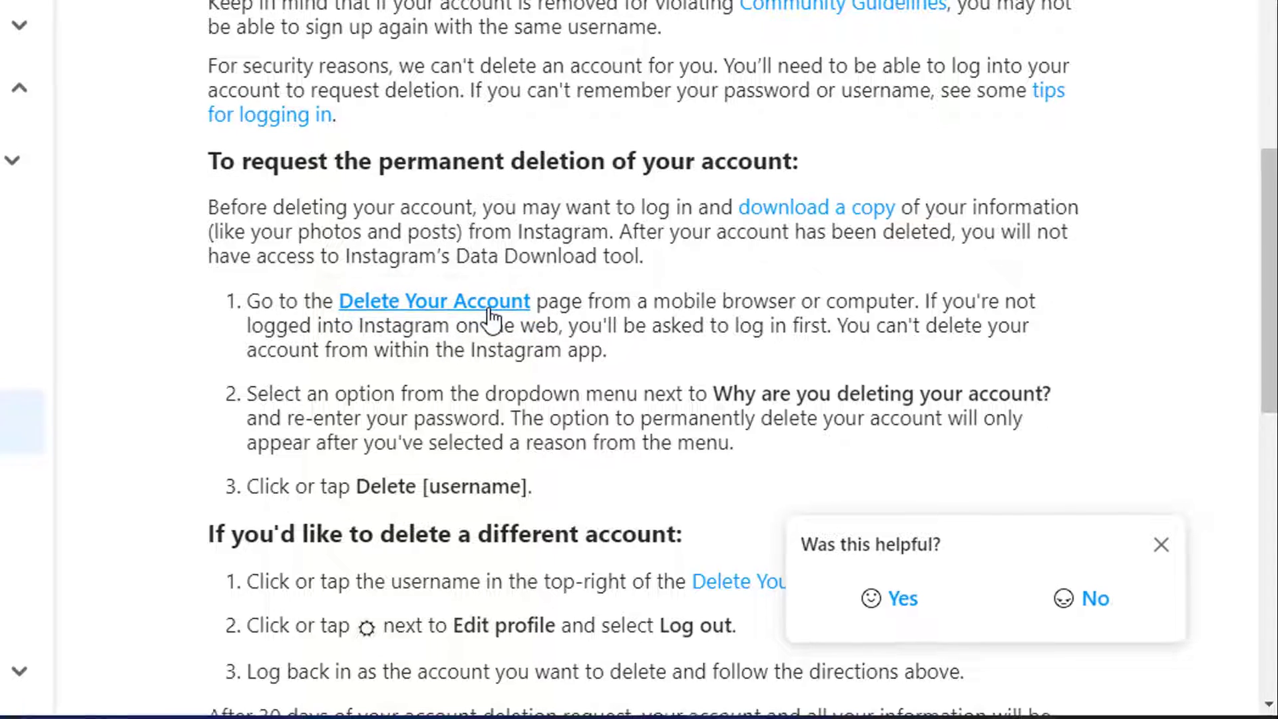
Open the Delete your account page in a new tab and choose 'Too many ads' as the reason
click(489, 310)
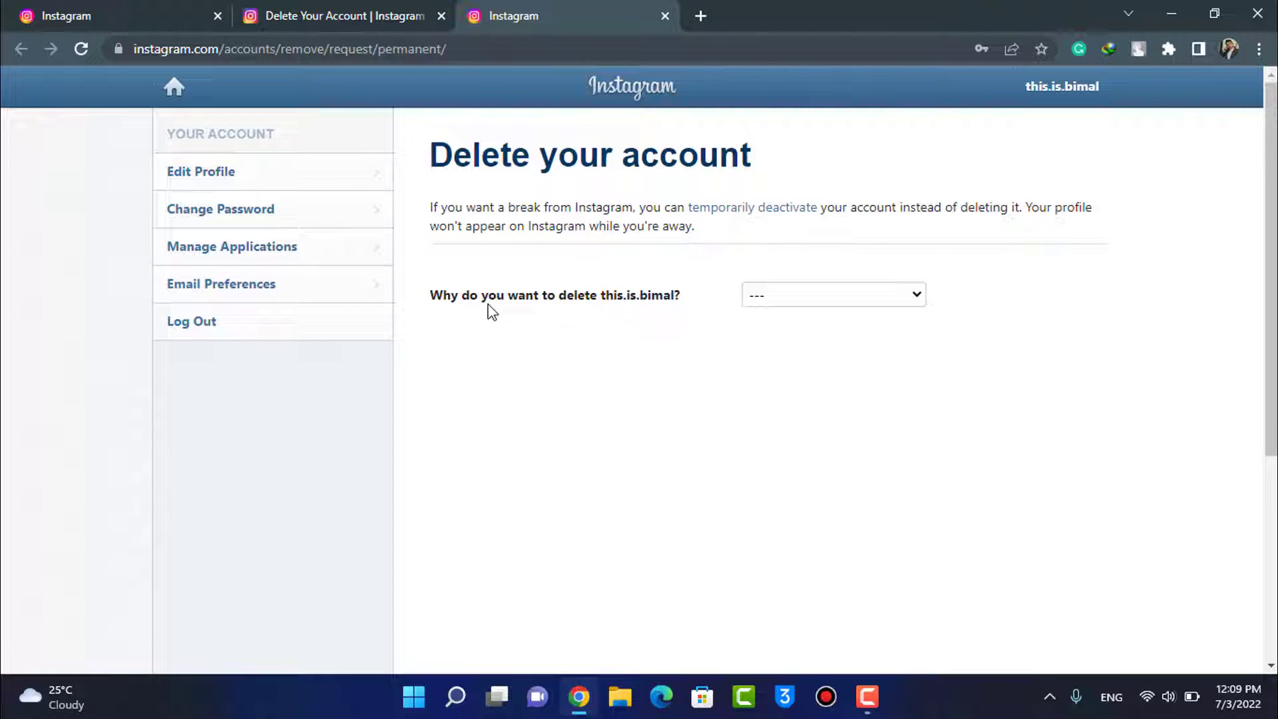
click(816, 294)
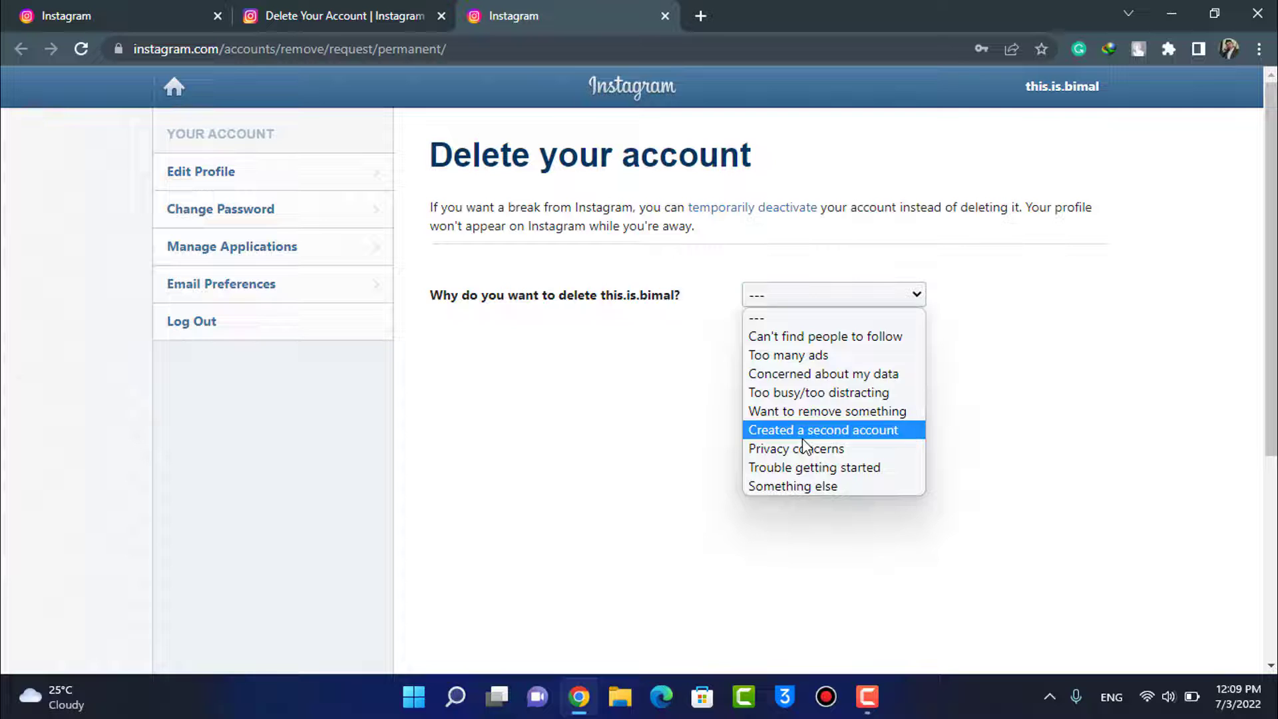
click(827, 355)
scroll(995, 329, down, 3)
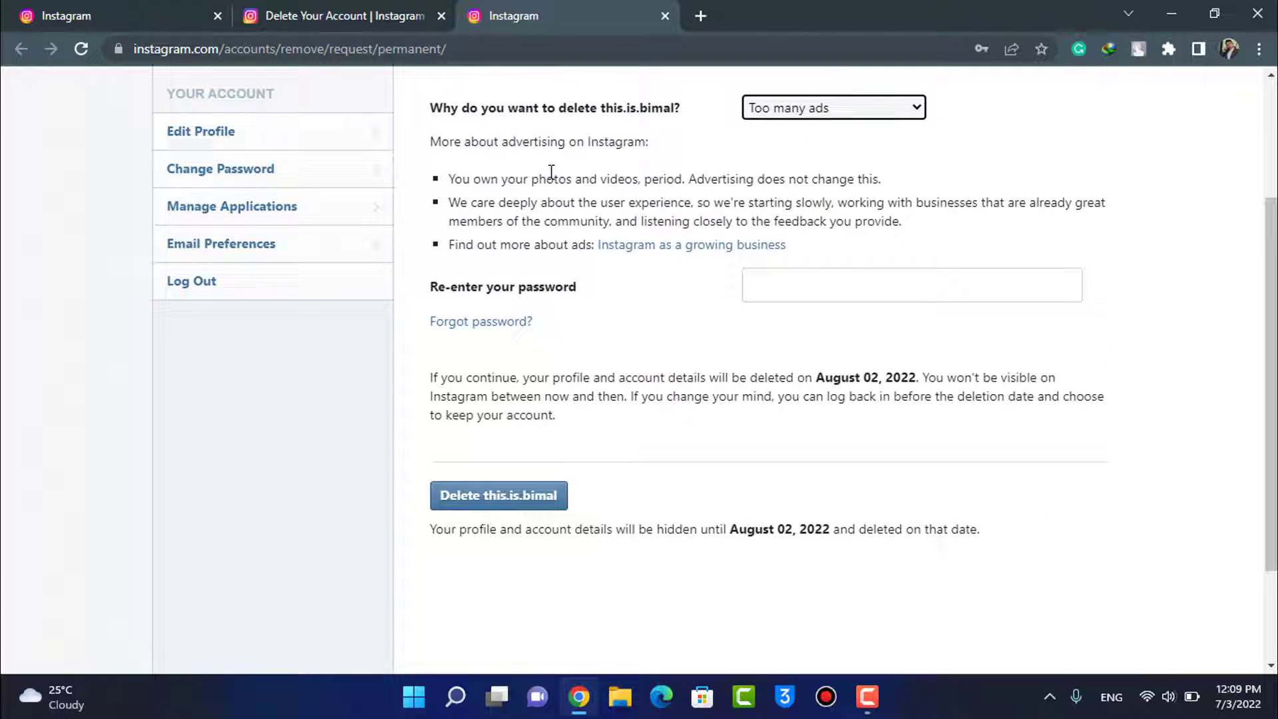
Fill the password field without Chrome's saved suggestions and submit the account deletion request
click(820, 288)
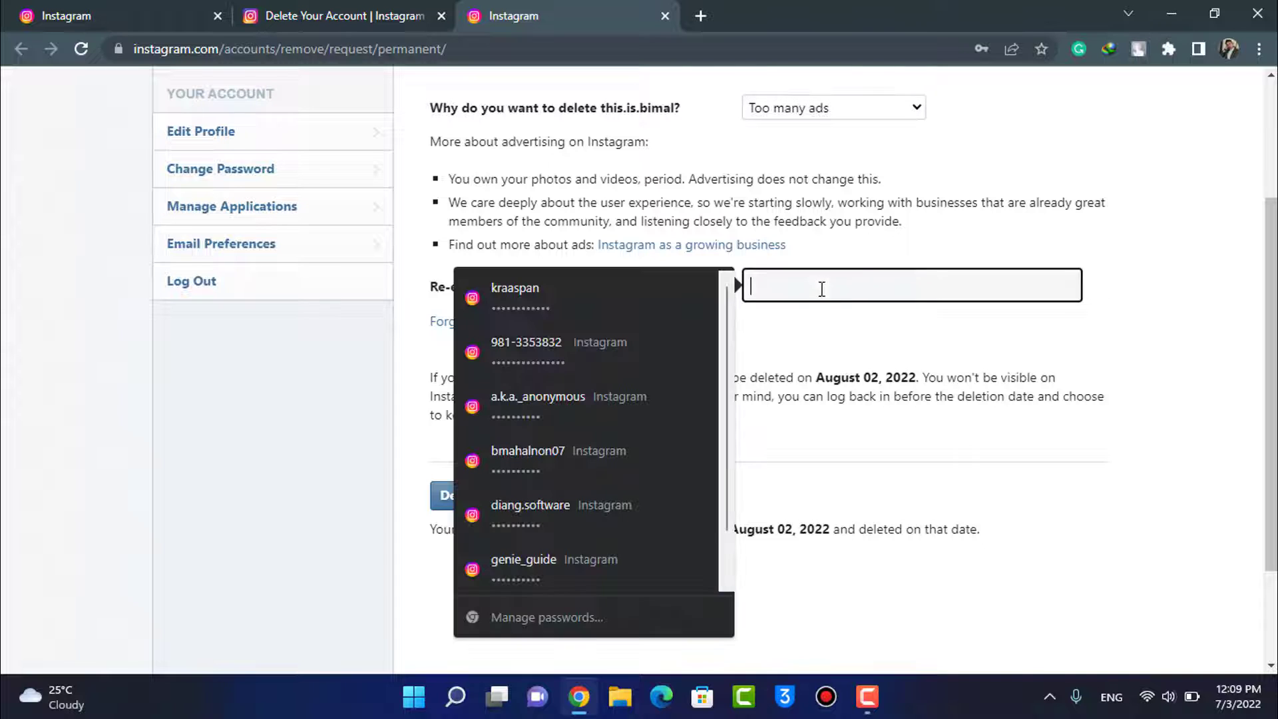
click(1130, 289)
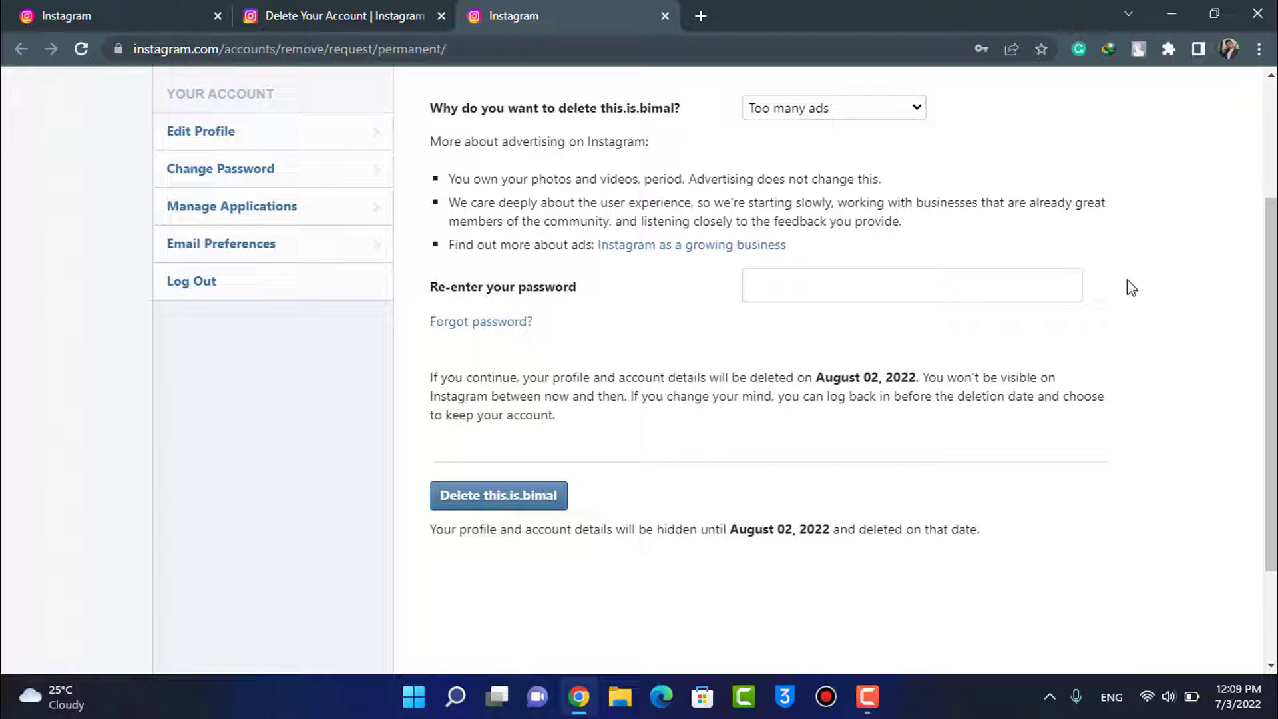
scroll(865, 313, up, 1)
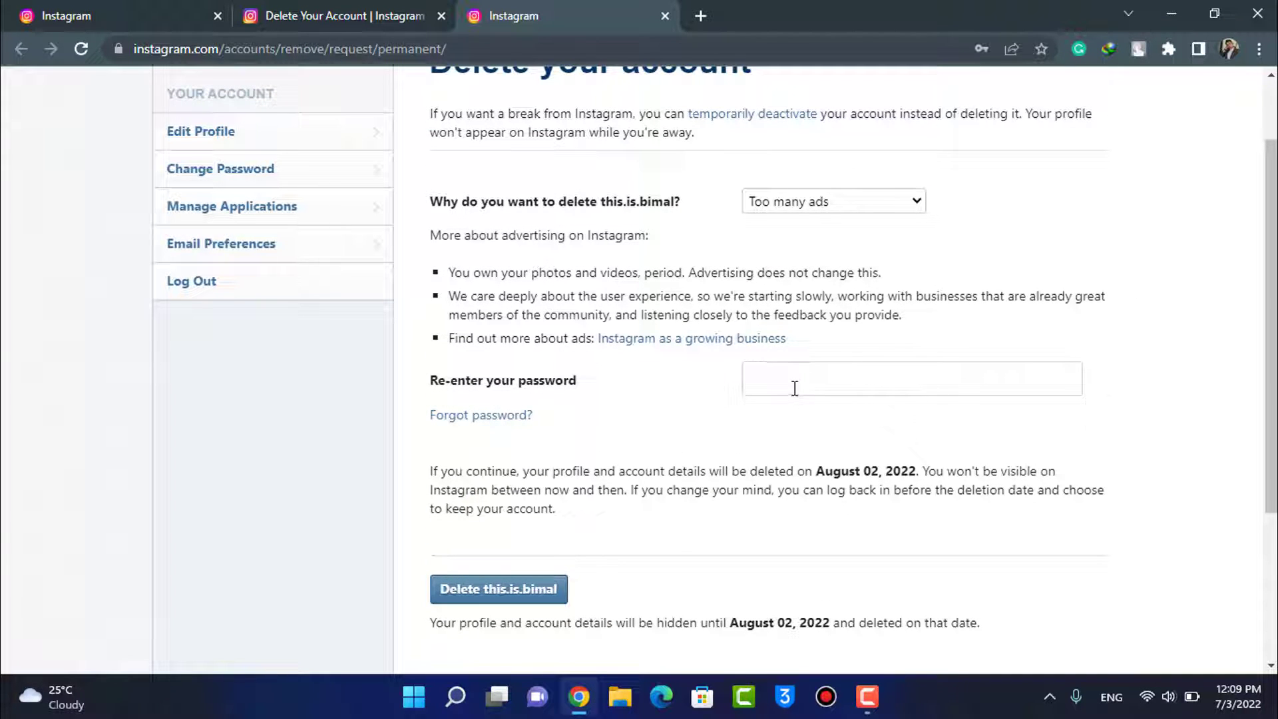
scroll(534, 489, down, 1)
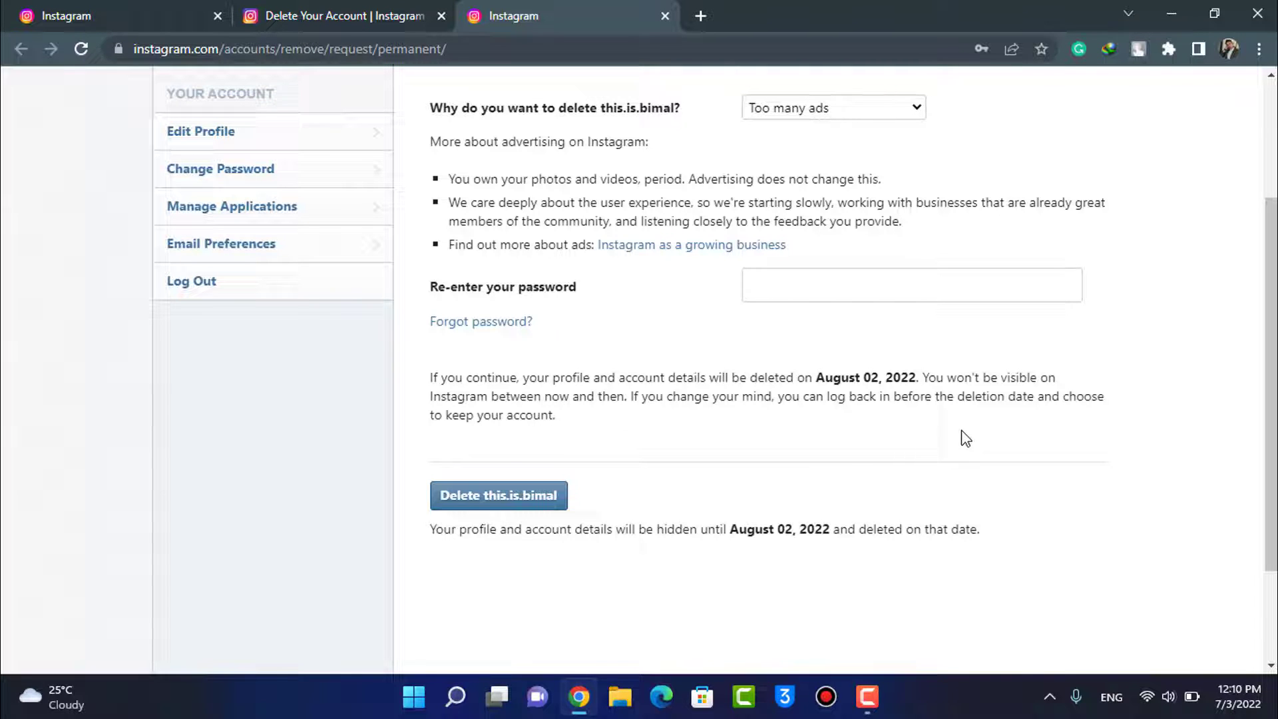
scroll(789, 406, up, 1)
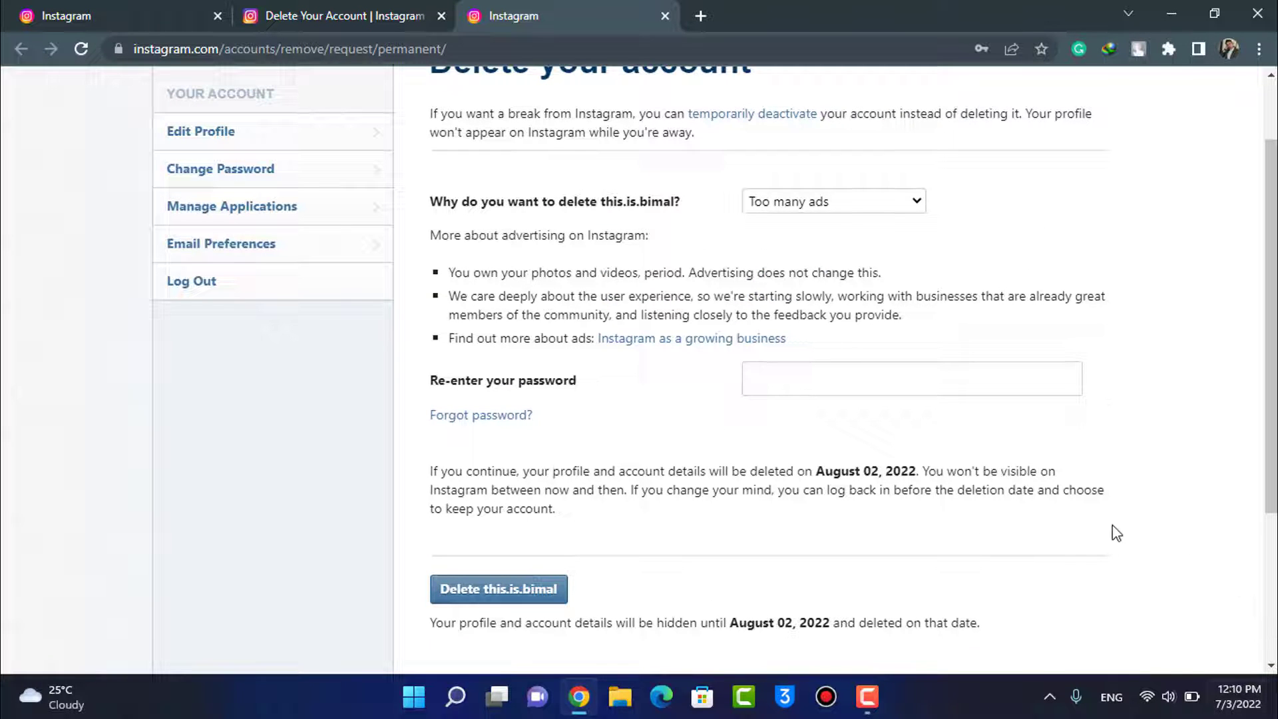
click(803, 385)
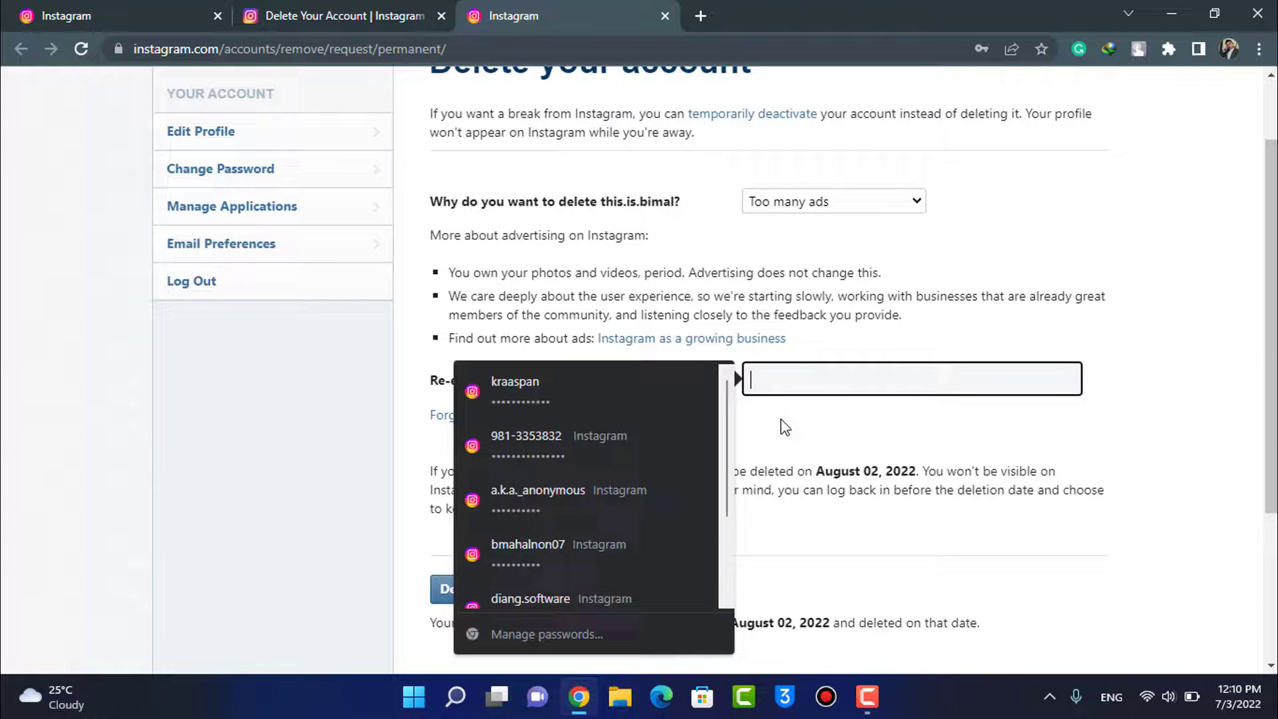
click(742, 519)
scroll(579, 476, down, 1)
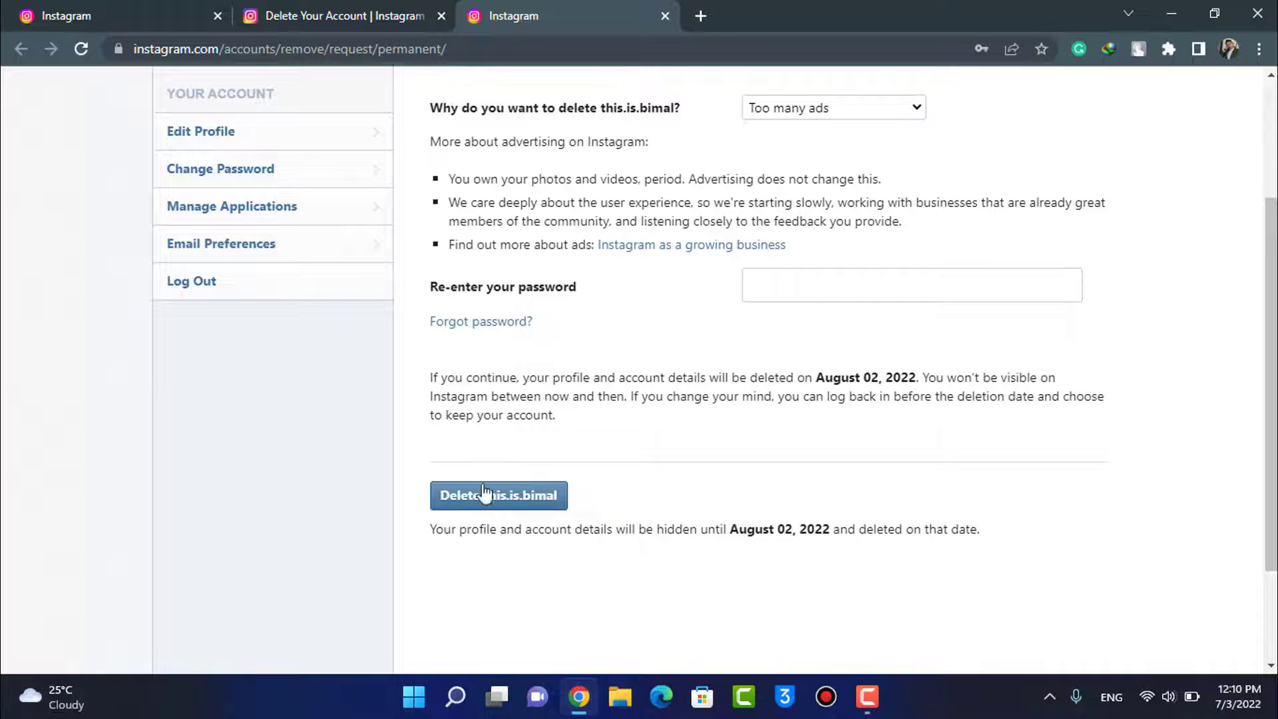
click(548, 499)
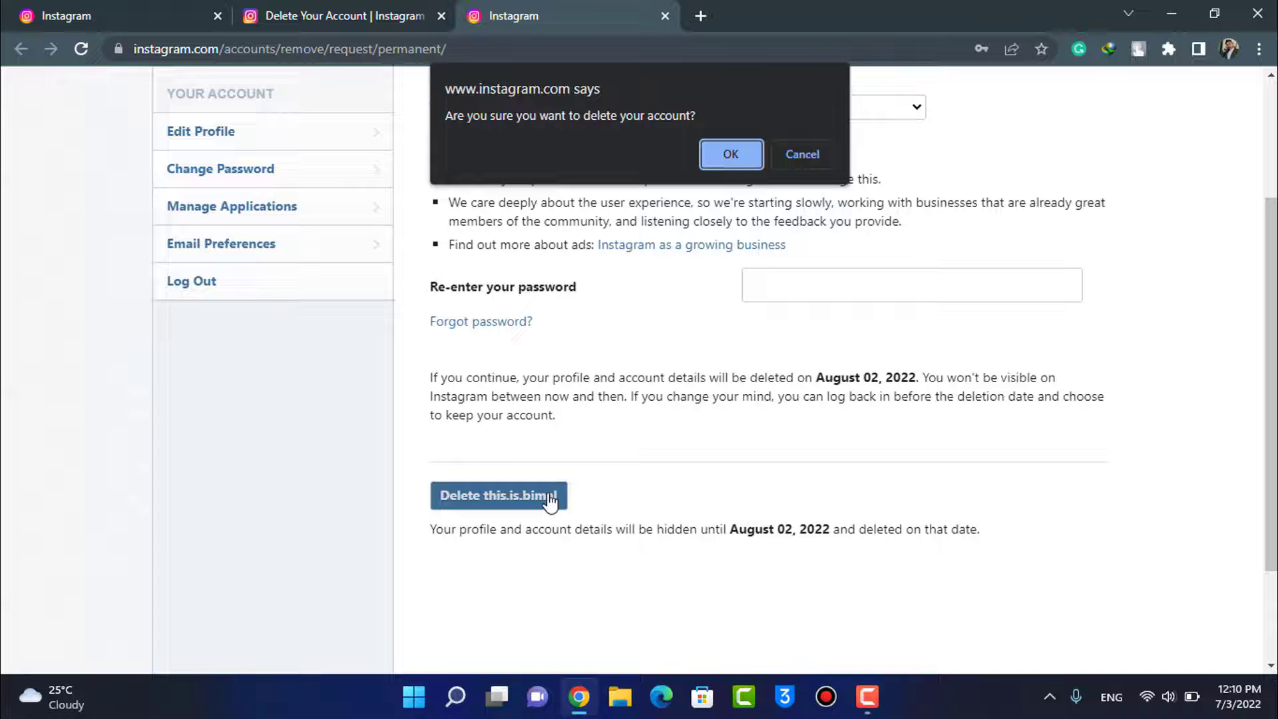
Confirm the account deletion with OK, then close the Chrome window holding the Instagram tabs
click(731, 154)
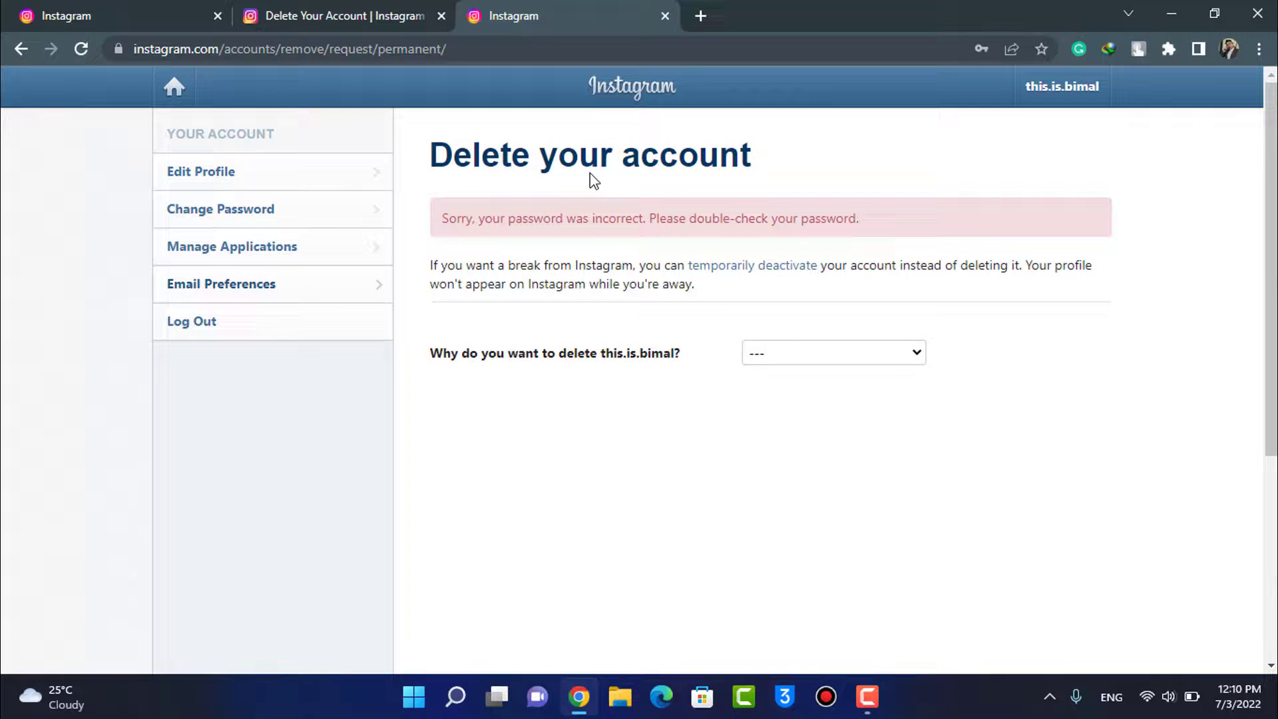
click(269, 9)
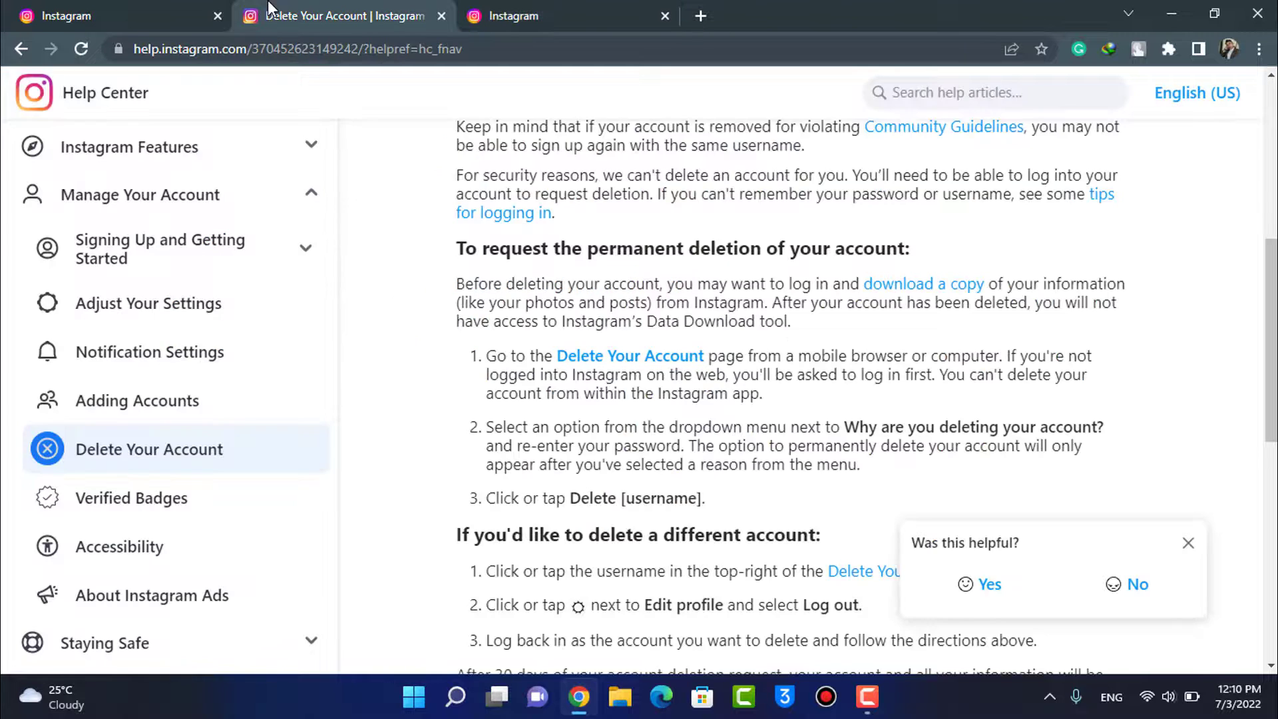
click(100, 8)
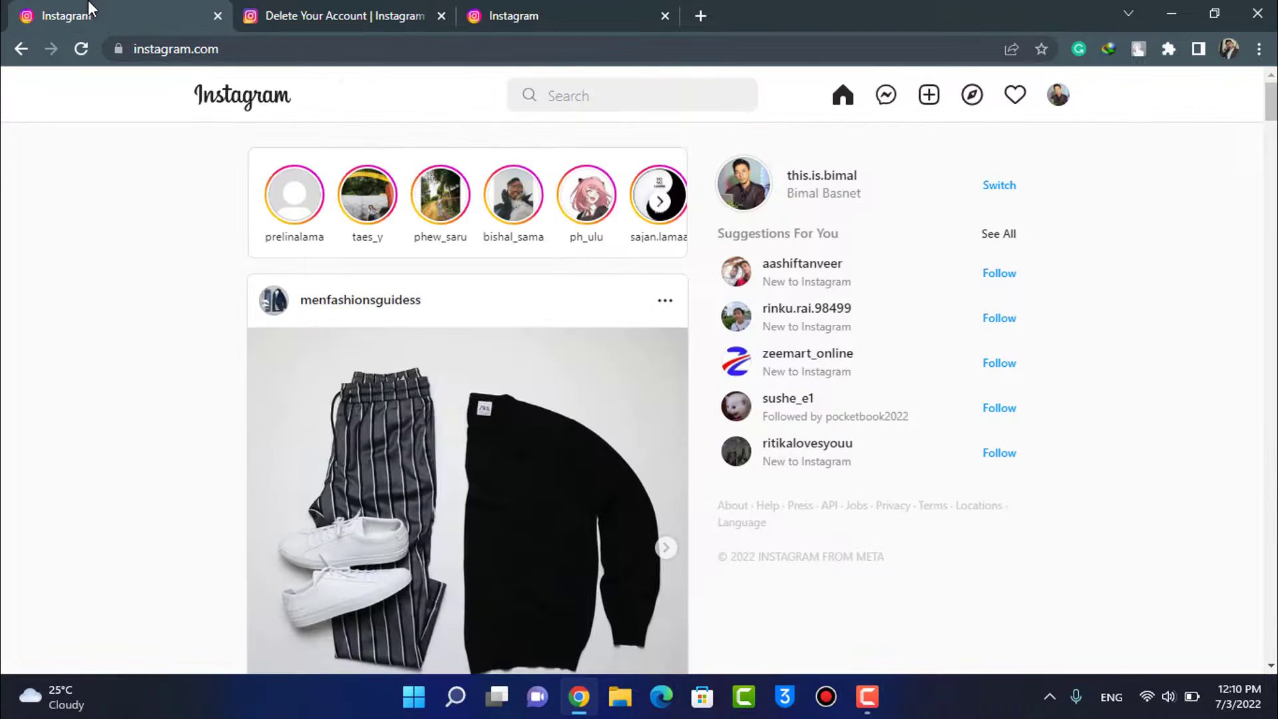
click(1252, 14)
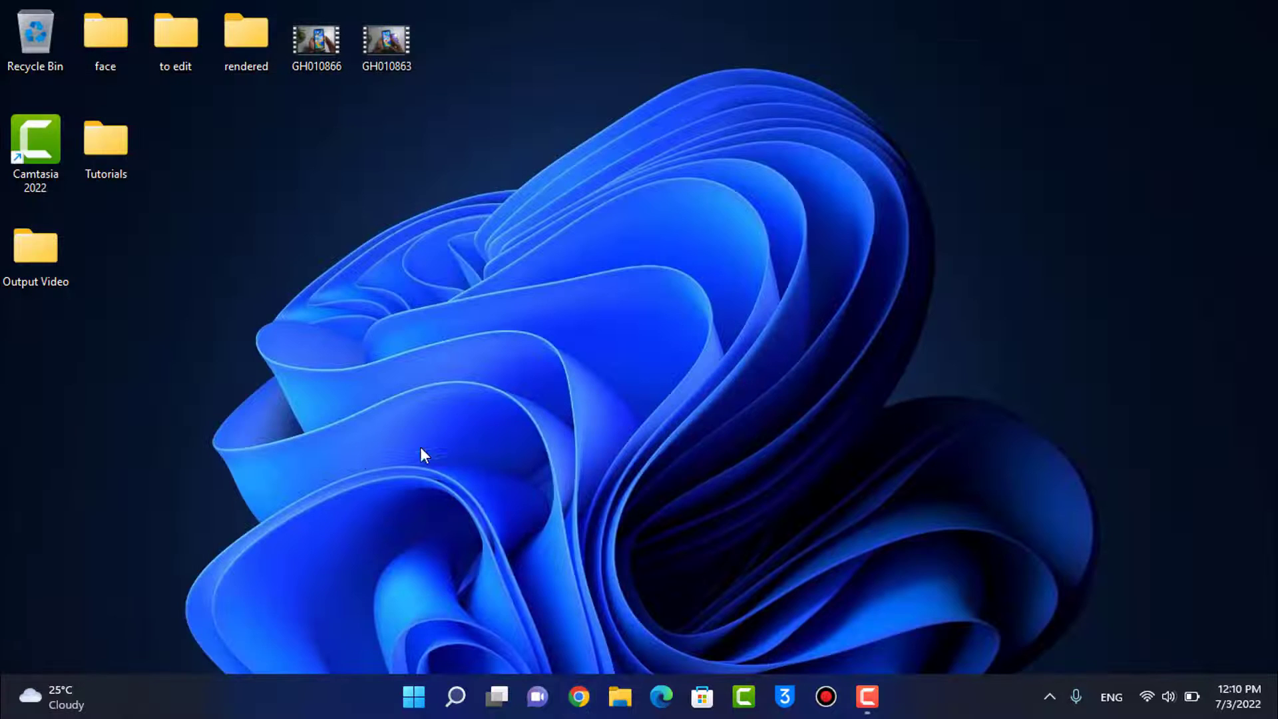